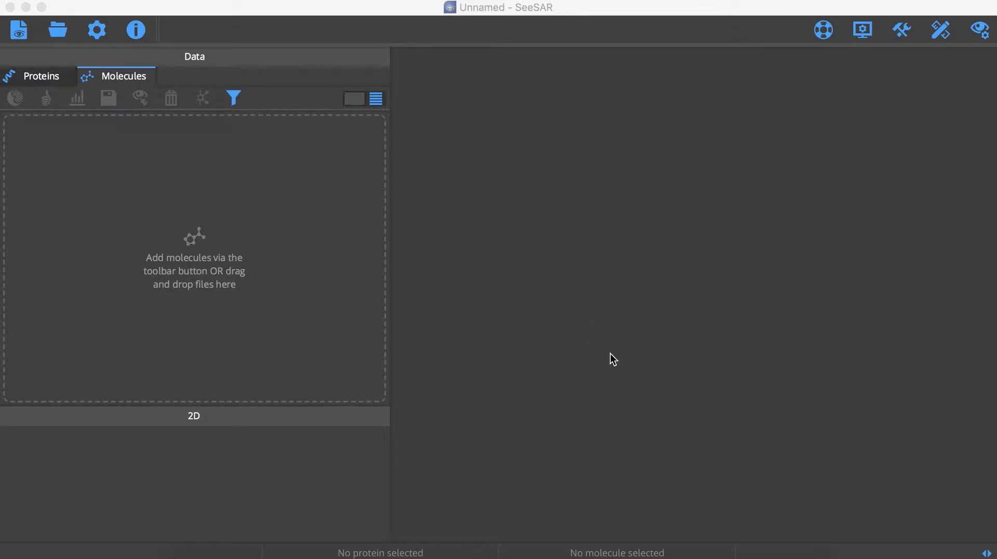
Step: Load Gene.sdf from the Desktop folder into the SeeSAR molecules table and show the molecule in 3D
key("super+Tab")
key("super+Tab")
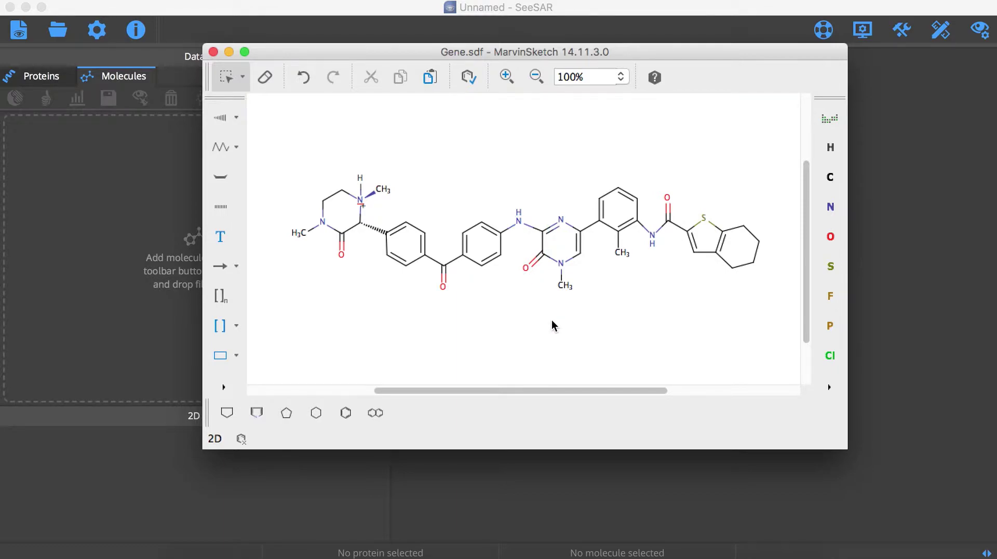
key("super+Tab")
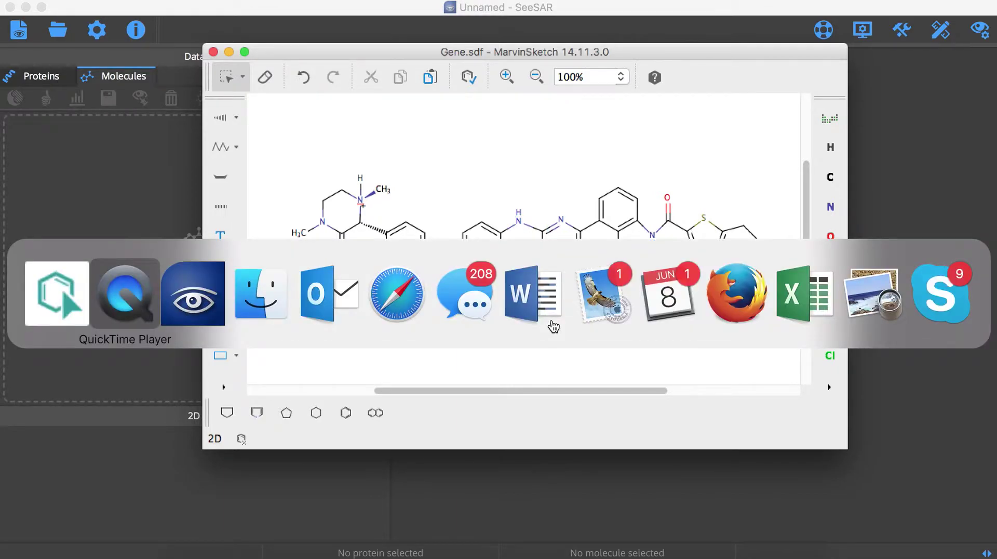
key("super+Tab")
key("super+Tab")
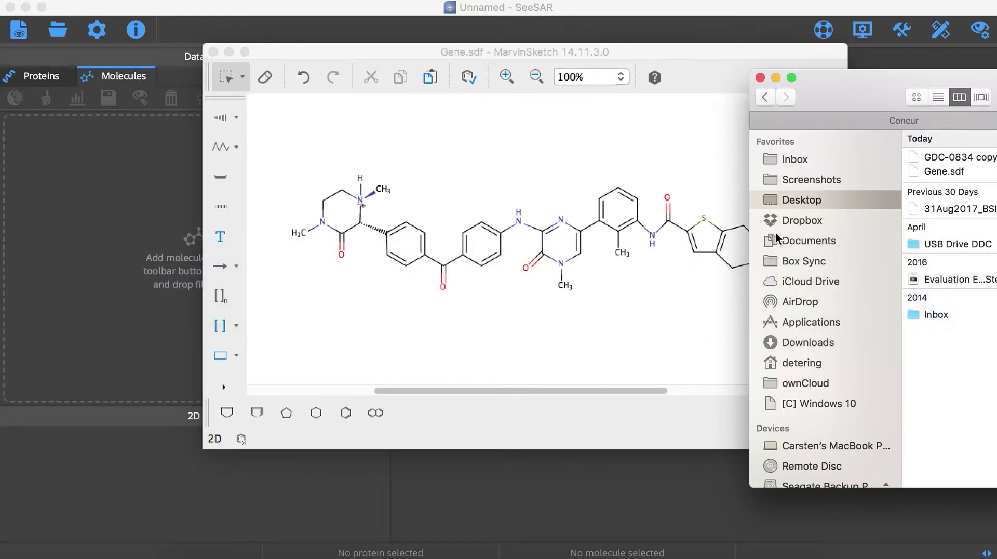
left_click_drag(942, 172, 174, 245)
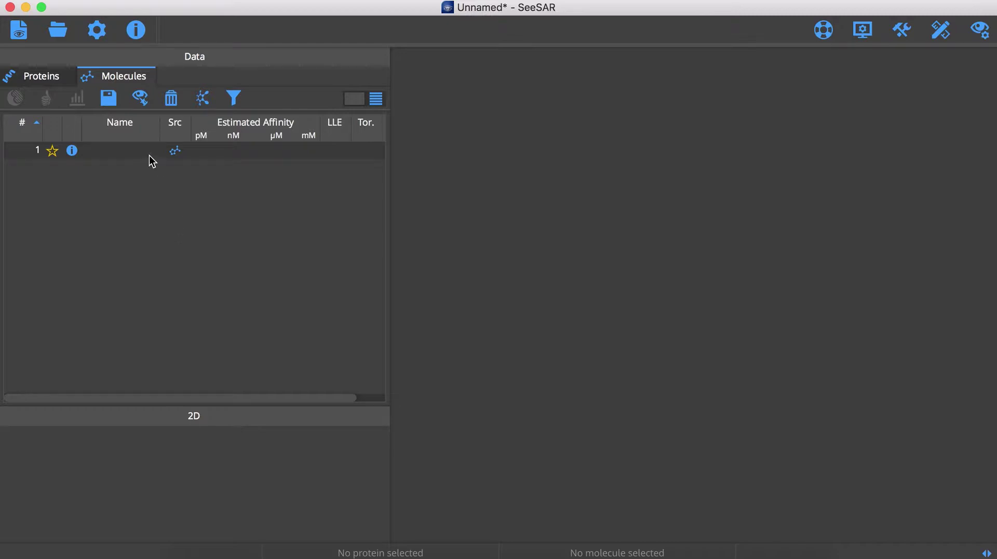
left_click(139, 151)
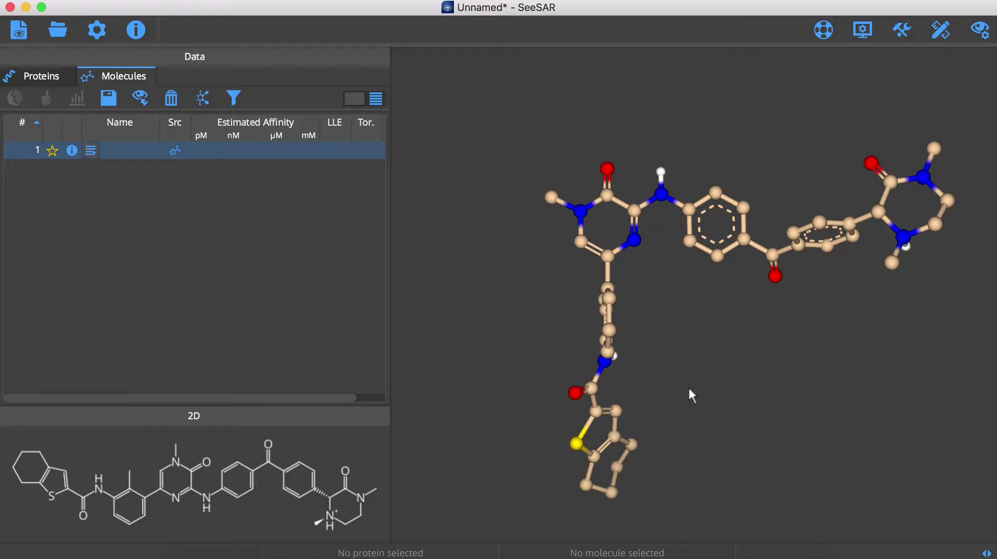
mouse_move(692, 281)
left_mouse_down()
mouse_move(711, 291)
mouse_move(730, 277)
mouse_move(711, 316)
mouse_move(737, 305)
mouse_move(704, 297)
mouse_move(733, 287)
mouse_move(711, 295)
left_mouse_up()
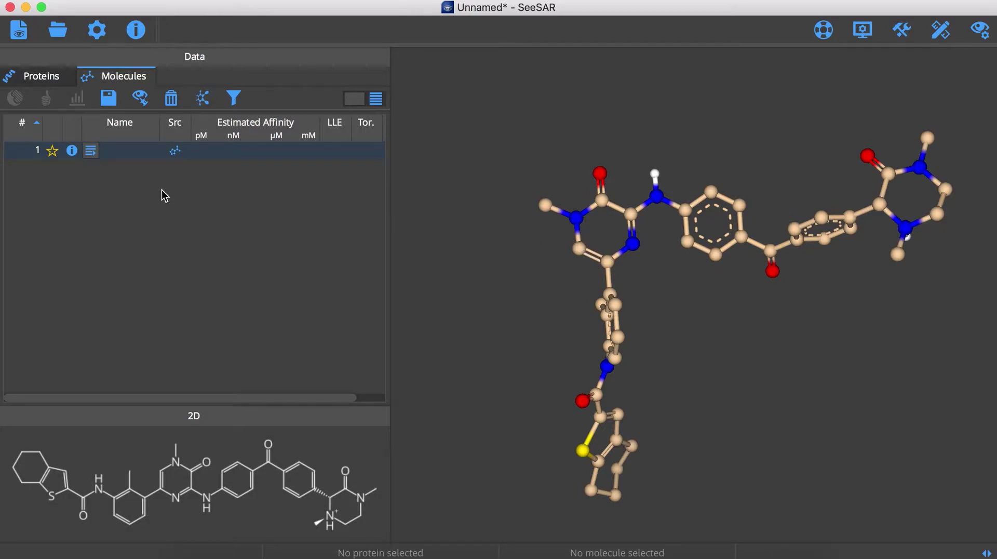
Step: Set the loaded molecule to stay visible as a reference and open it in the molecule editor
left_click(91, 153)
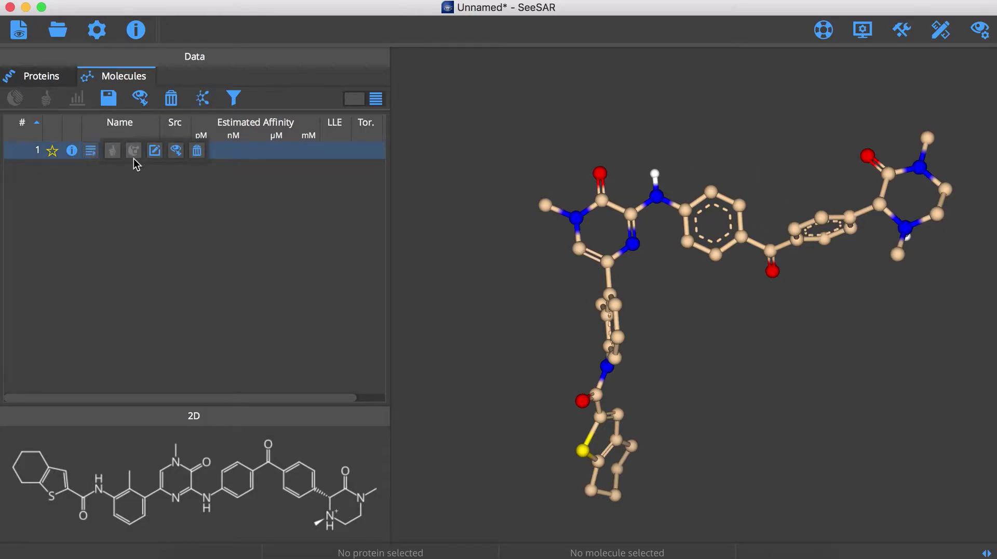
left_click(176, 151)
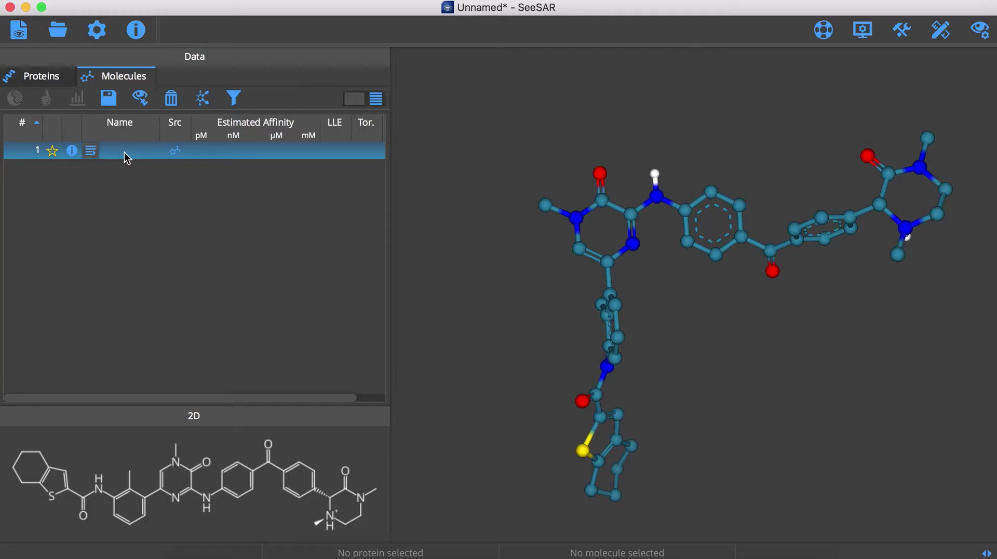
left_click(91, 151)
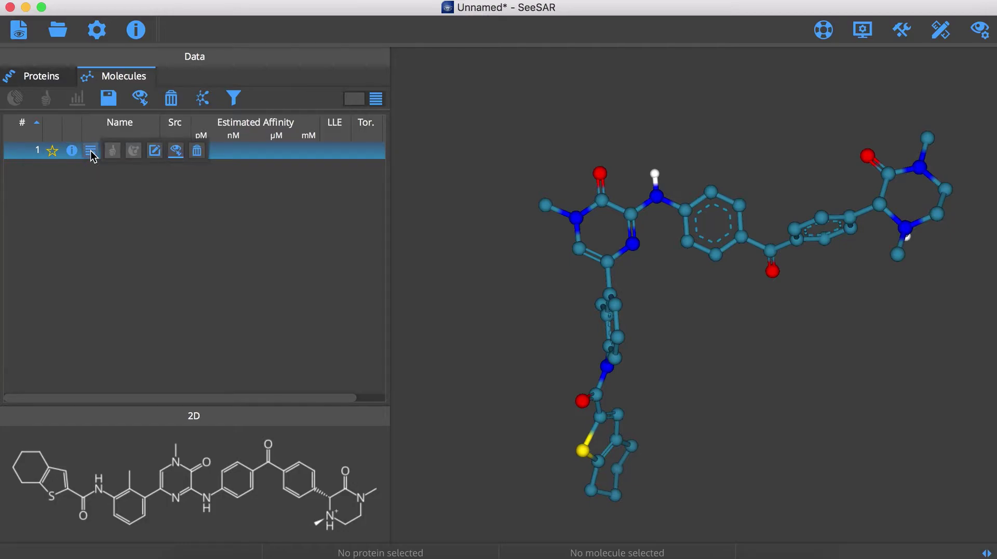
left_click(155, 151)
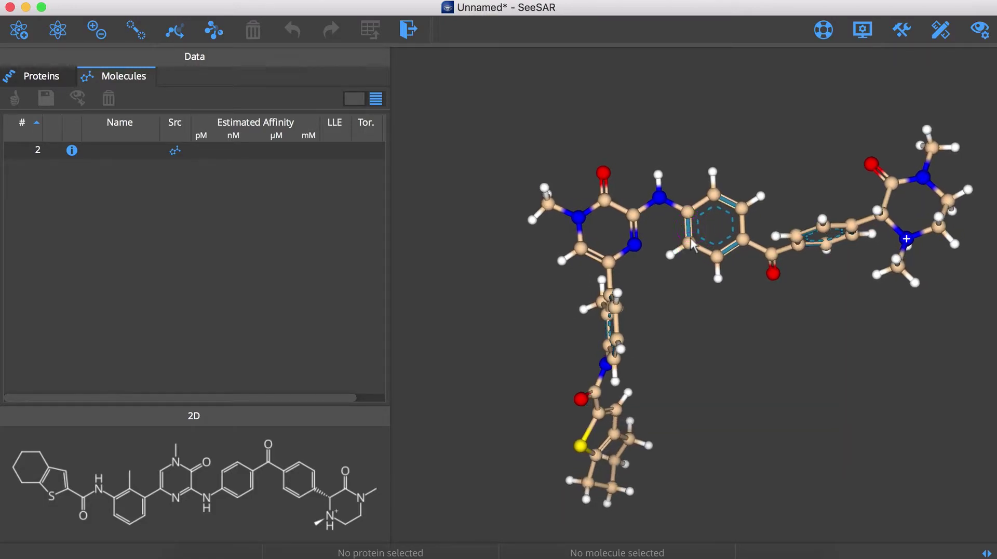
Step: Select the central core for replacement: the methylated pyrazinone ring, the NH linker and the adjacent phenyl ring, excluding the neighbouring ring's atom
left_click_drag(520, 116, 763, 272)
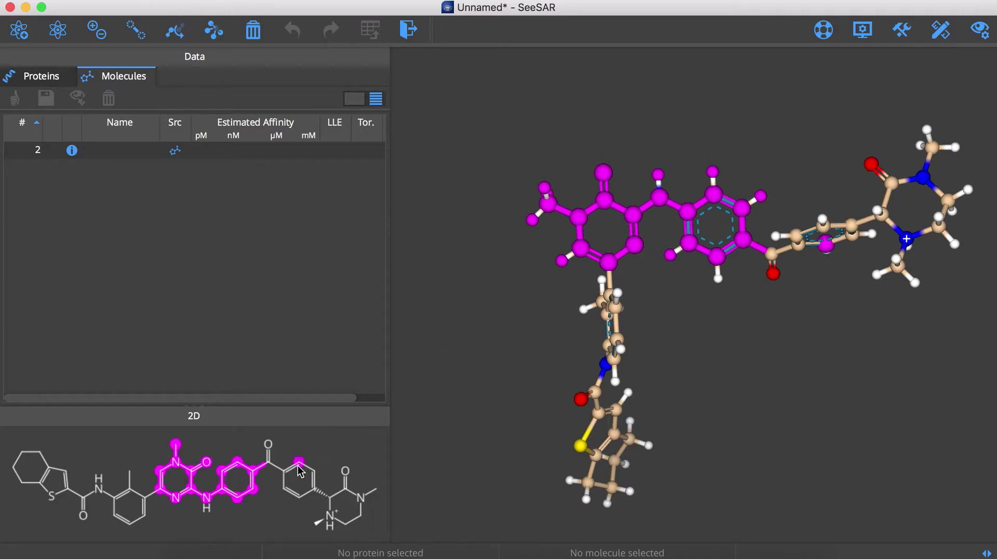
left_click(459, 421)
mouse_move(268, 480)
left_mouse_down()
mouse_move(248, 450)
mouse_move(214, 435)
mouse_move(151, 430)
mouse_move(143, 486)
mouse_move(174, 521)
mouse_move(240, 525)
mouse_move(269, 477)
left_mouse_up()
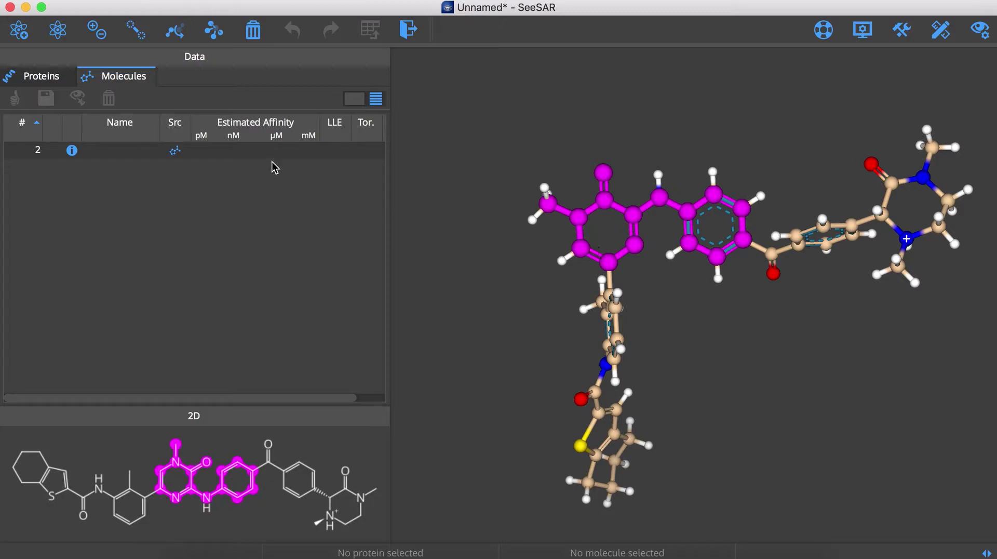
Step: Check the CSD ReCore index (May15) in the ReCore settings and run the core replacement on the selected fragment
left_click(217, 35)
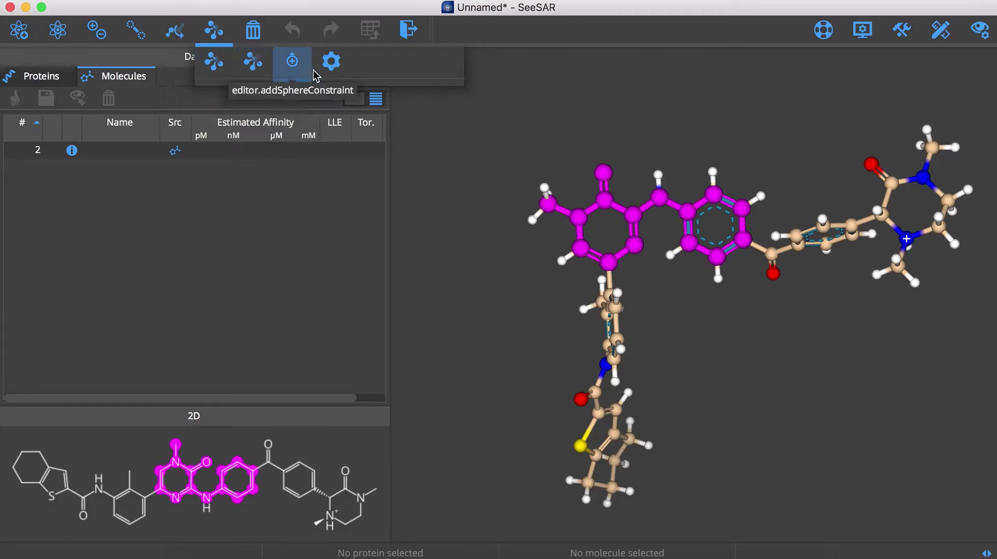
left_click(331, 61)
left_click(369, 260)
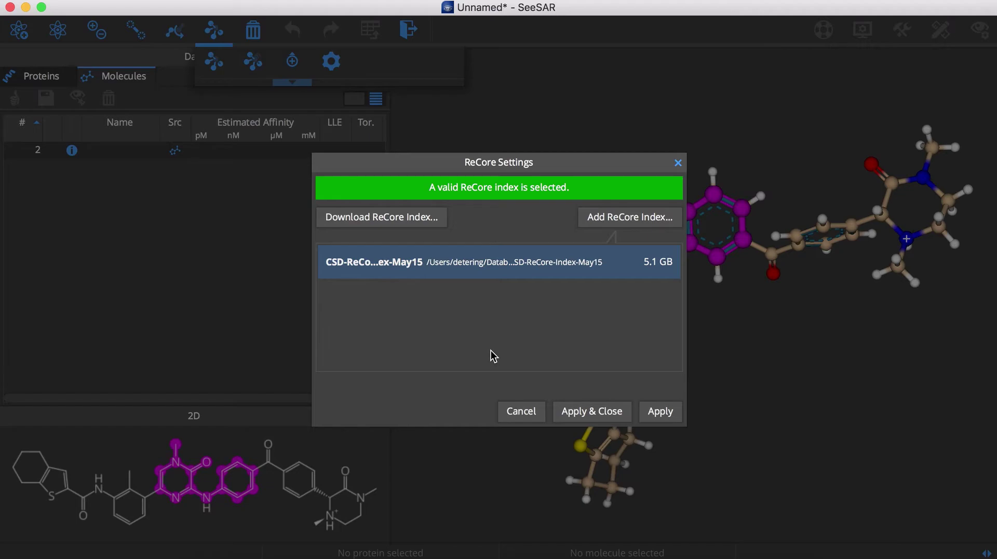
left_click(678, 163)
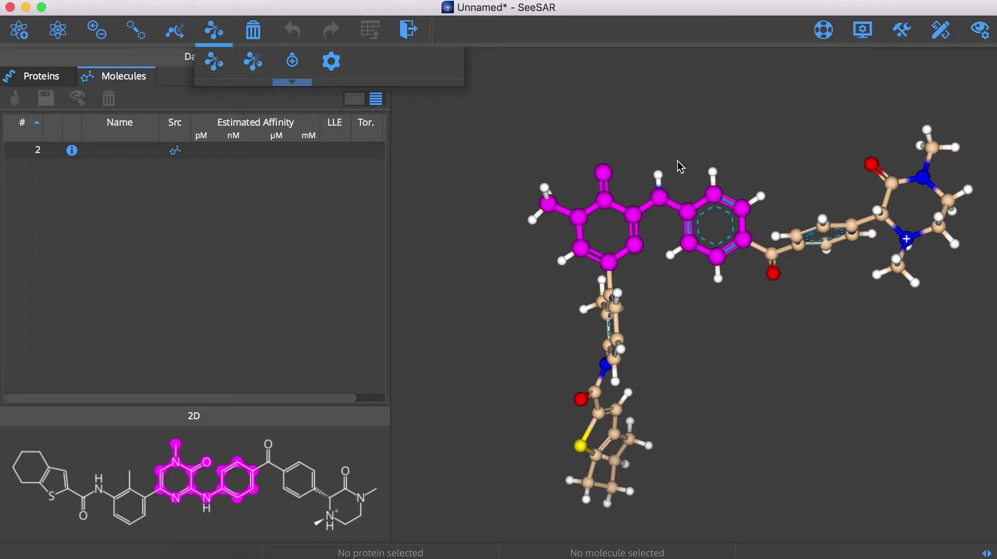
left_click(255, 65)
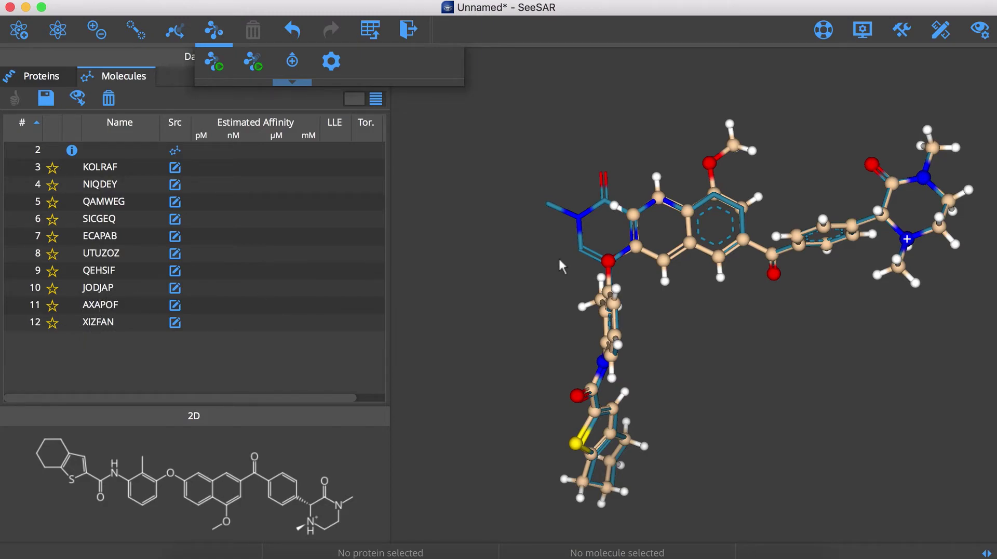
Step: Turn on torsion coloring for the selected molecule and inspect the replacement overlaid on the reference
left_click(979, 29)
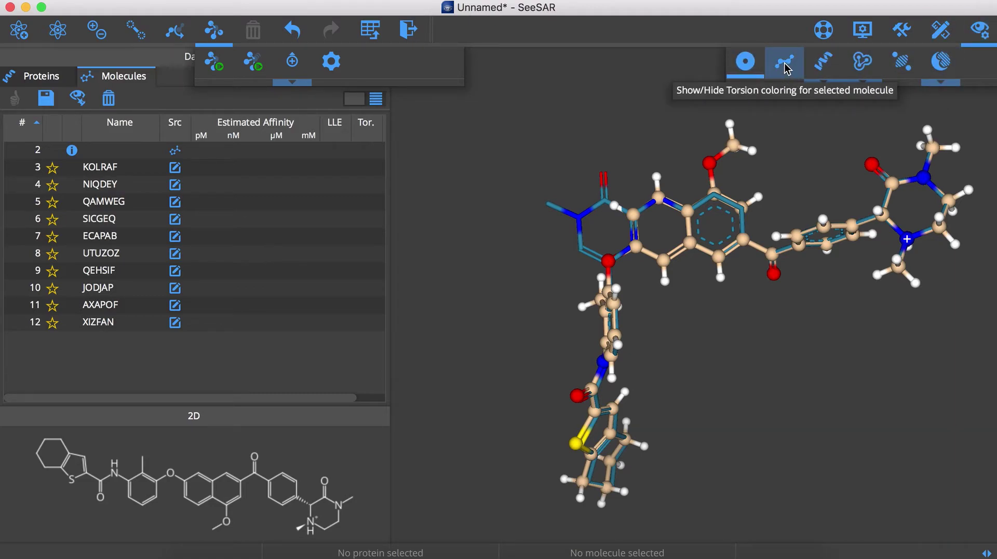
left_click(789, 77)
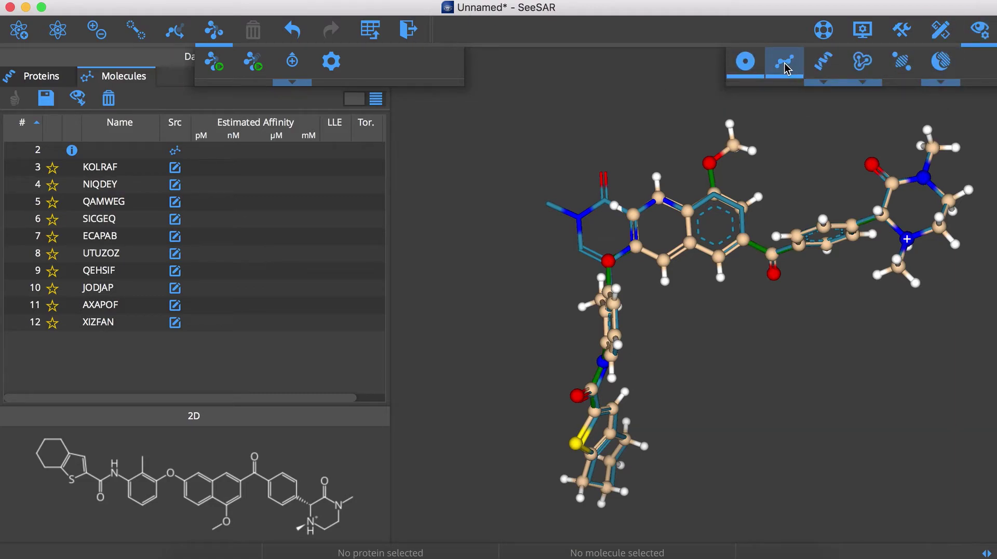
left_click(979, 29)
mouse_move(700, 233)
left_mouse_down()
mouse_move(722, 240)
mouse_move(707, 237)
mouse_move(725, 229)
mouse_move(713, 245)
mouse_move(709, 234)
mouse_move(713, 241)
left_mouse_up()
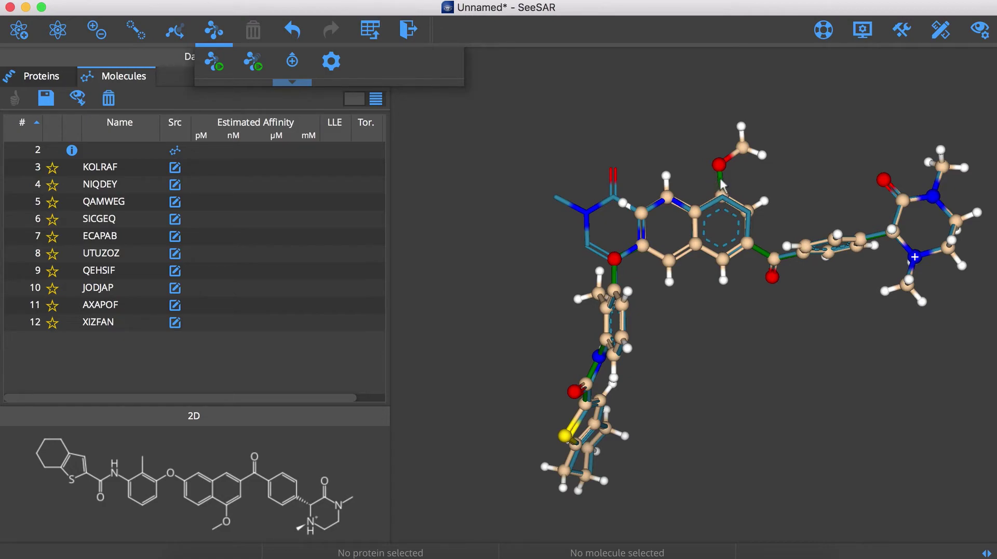
mouse_move(706, 235)
left_mouse_down()
mouse_move(726, 233)
mouse_move(717, 228)
left_mouse_up()
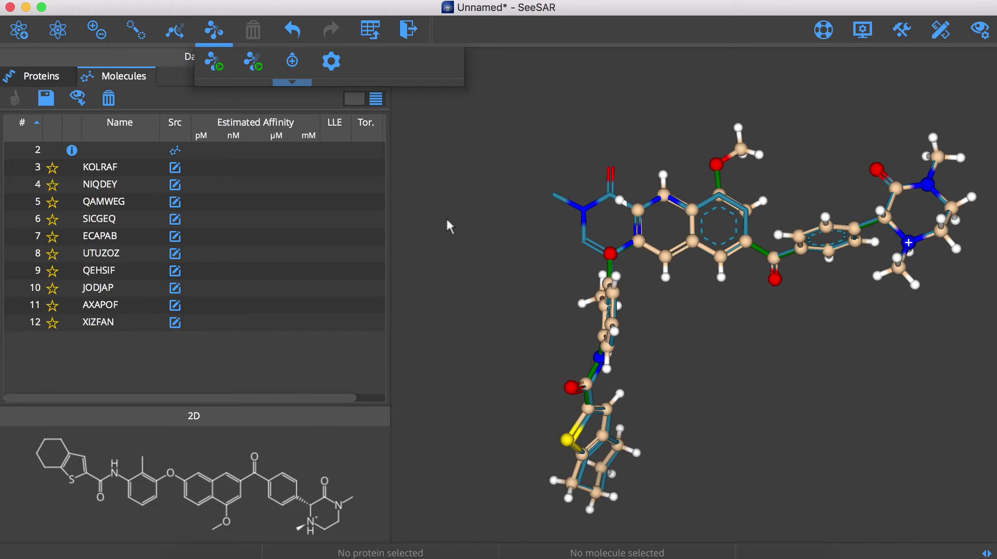
Step: Examine the generated core replacements one by one from KOLRAF to XIZFAN, comparing their overlay and torsions with the reference
left_click(113, 169)
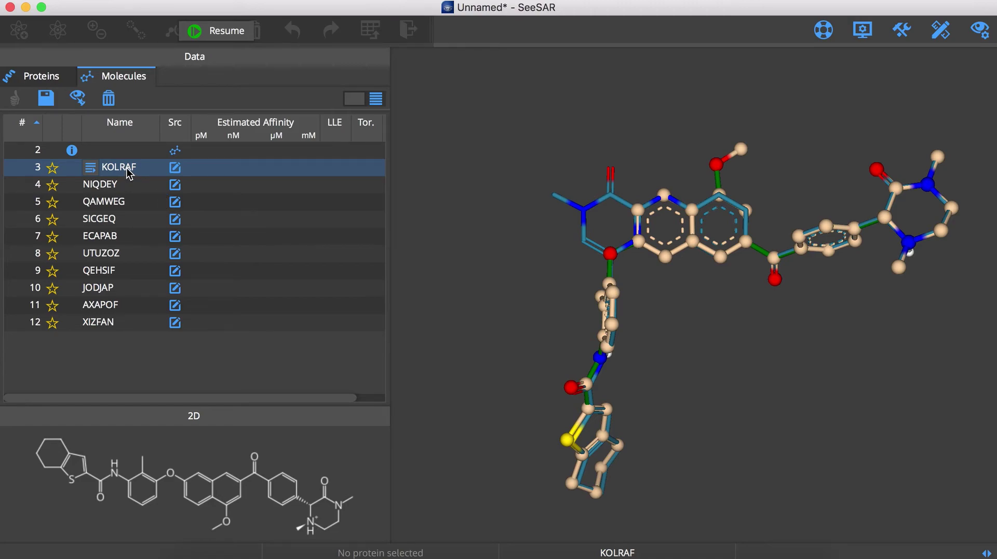
key("Down")
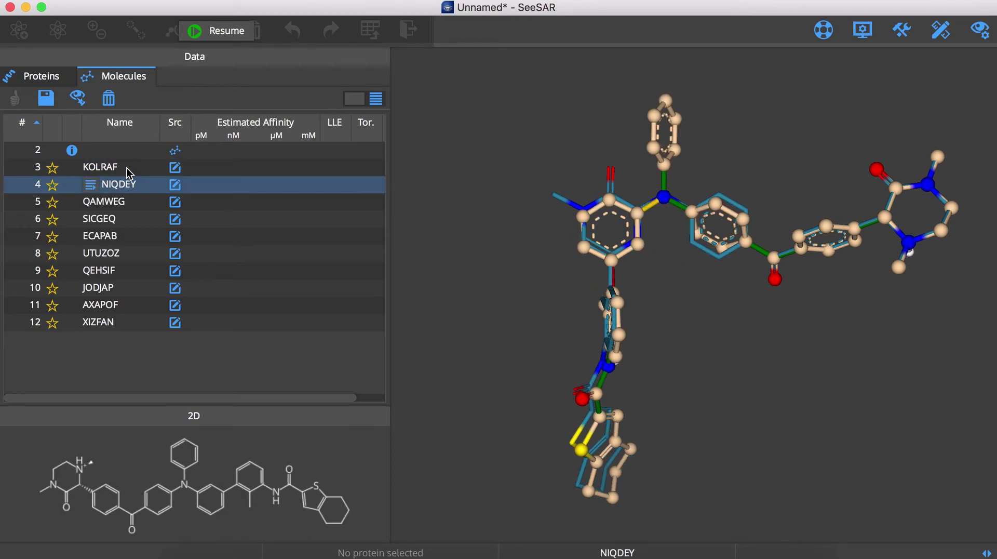
key("Down")
key("Down")
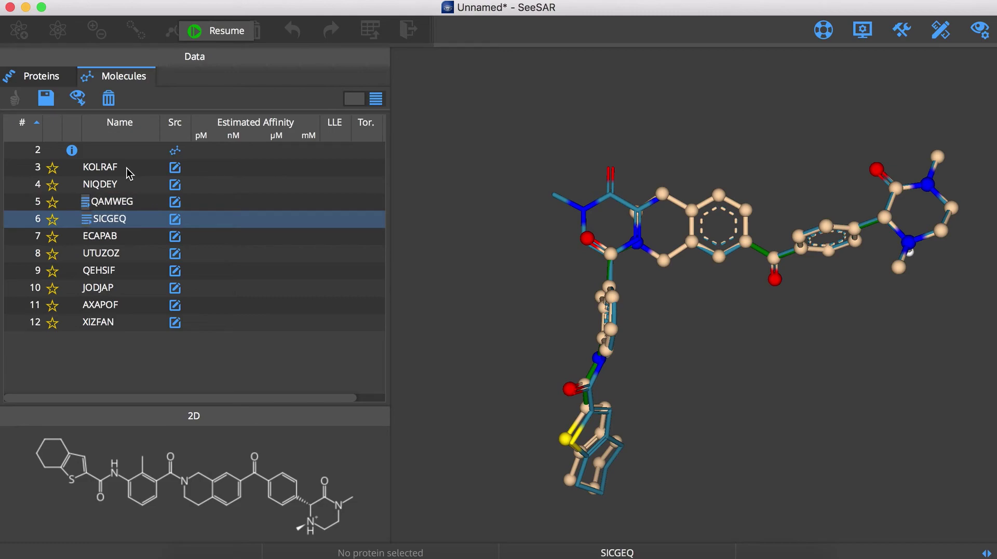
key("Down")
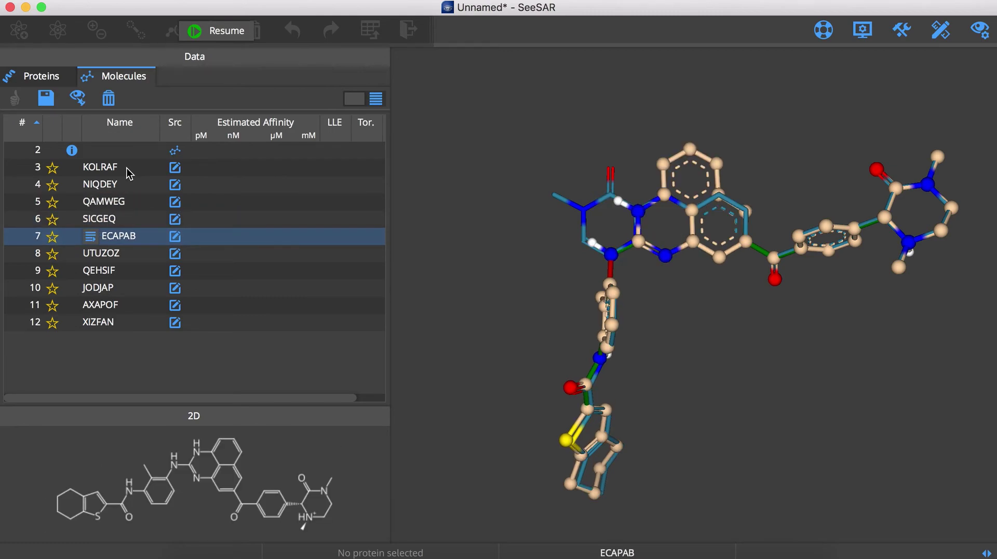
key("Down")
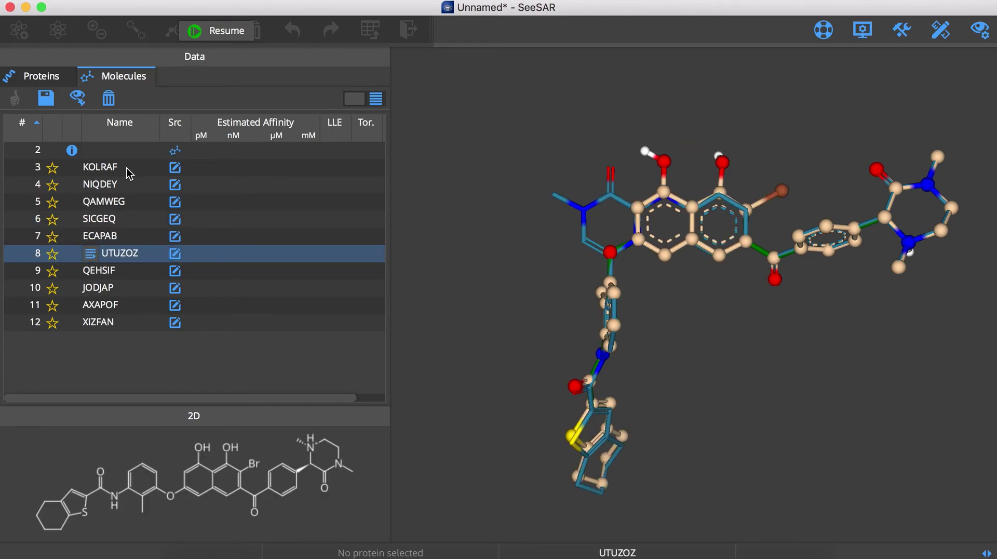
key("Down")
key("Down")
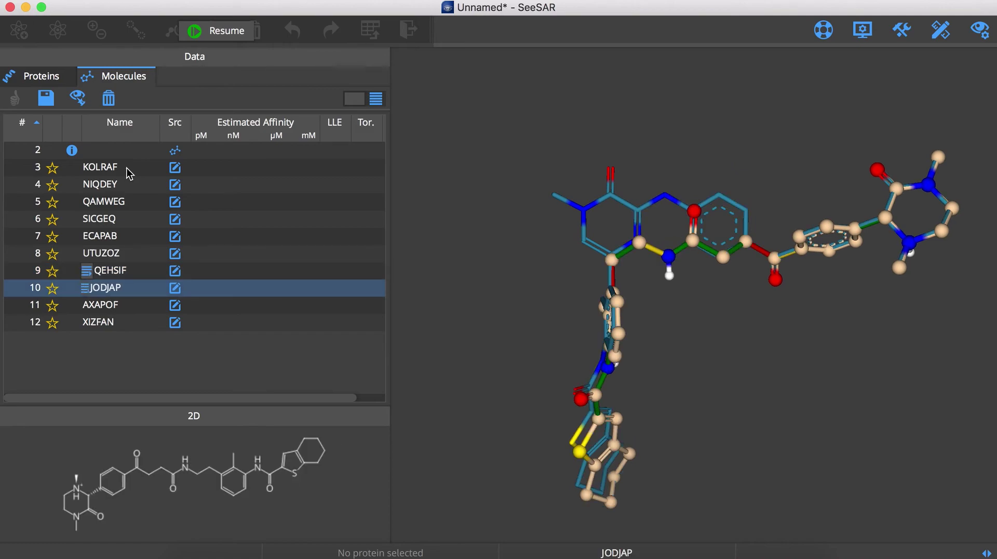
key("Down")
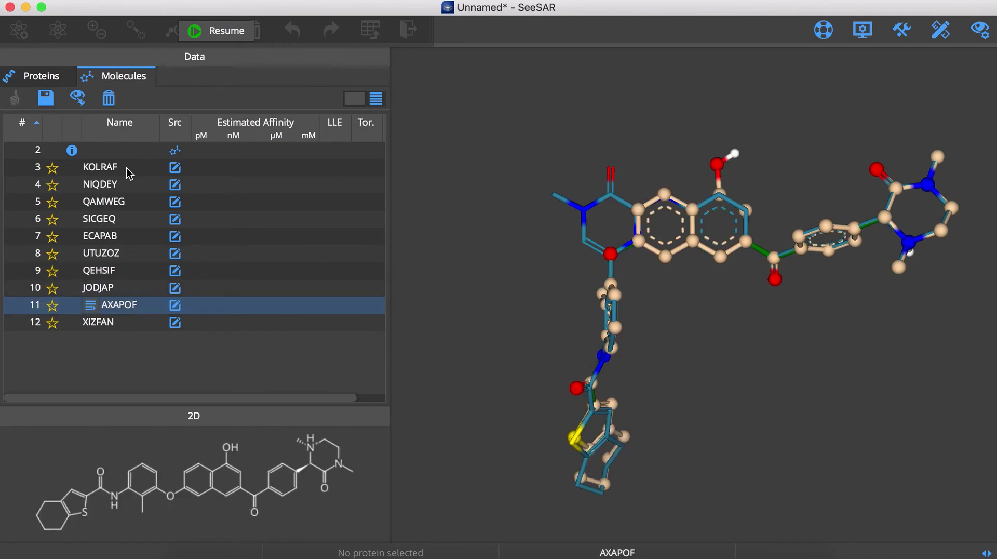
key("Down")
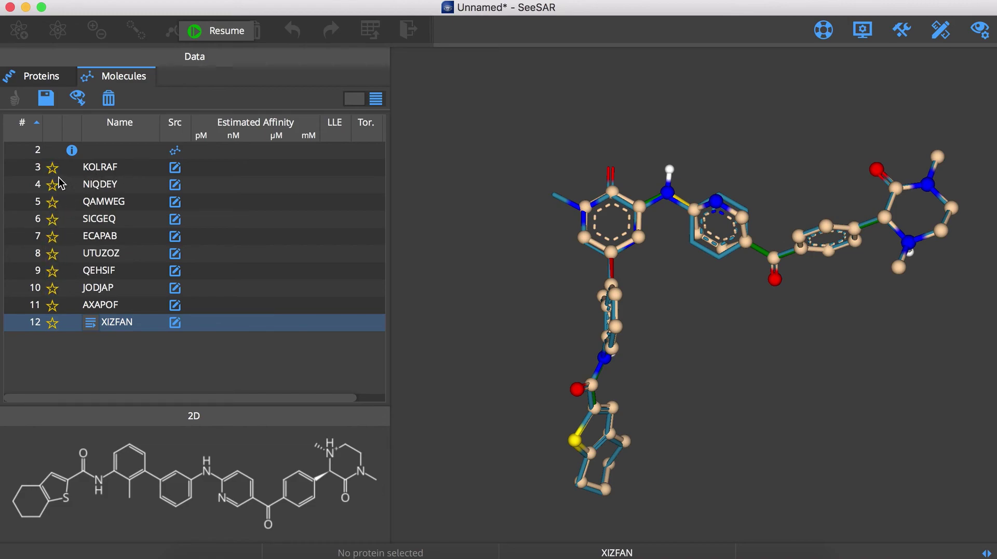
Step: Mark all generated molecules except NIQDEY as favorites and start saving the favorites to an SD file
left_click(52, 201)
left_click(52, 322, "shift")
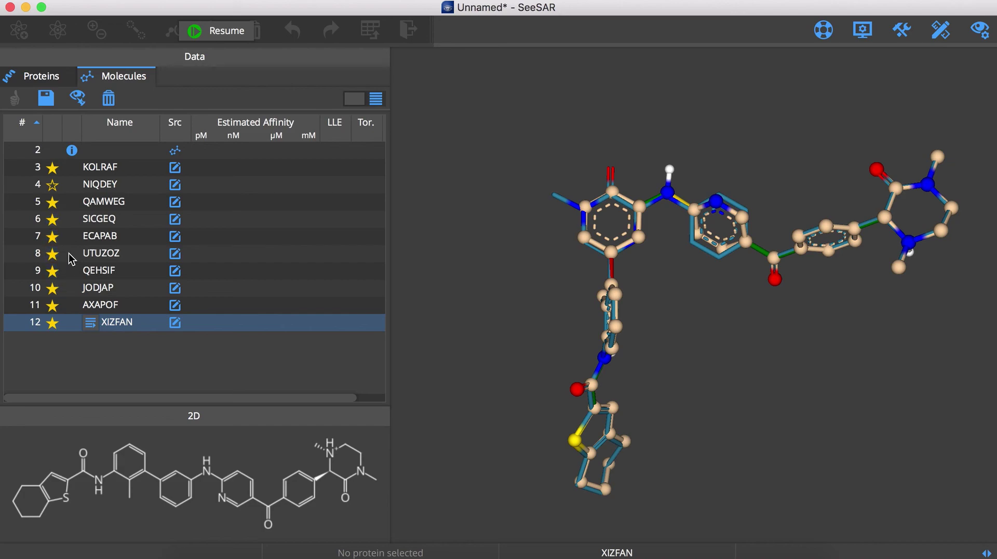
left_click(45, 99)
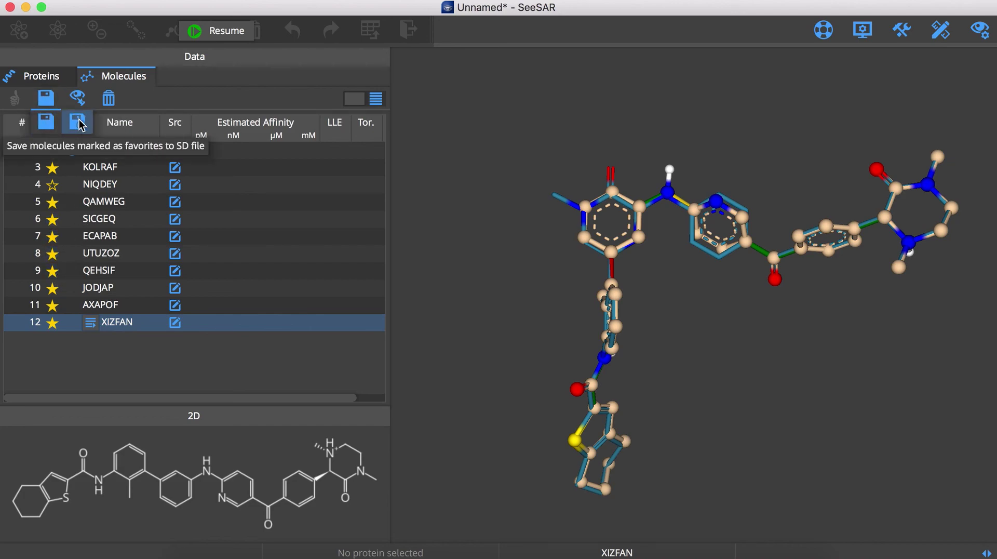